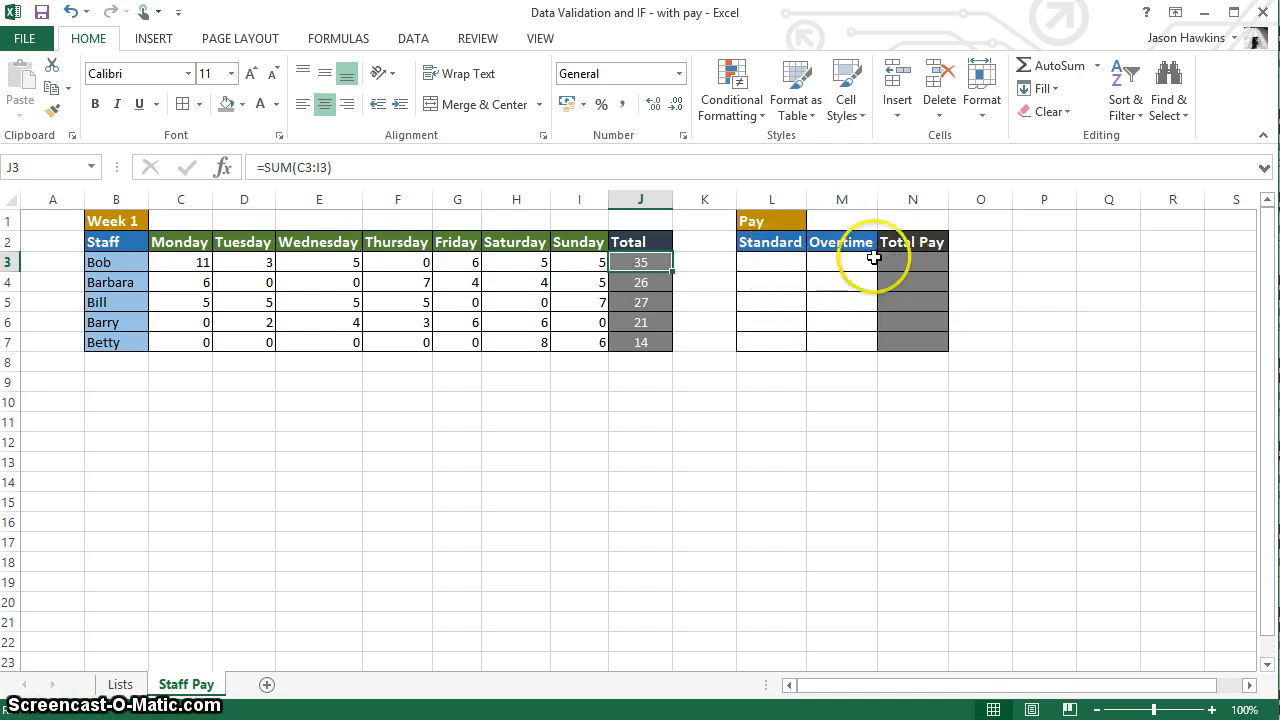
# Step: Enter the standard pay formula =J3*8.75 in cell L3
pyautogui.click(772, 263)
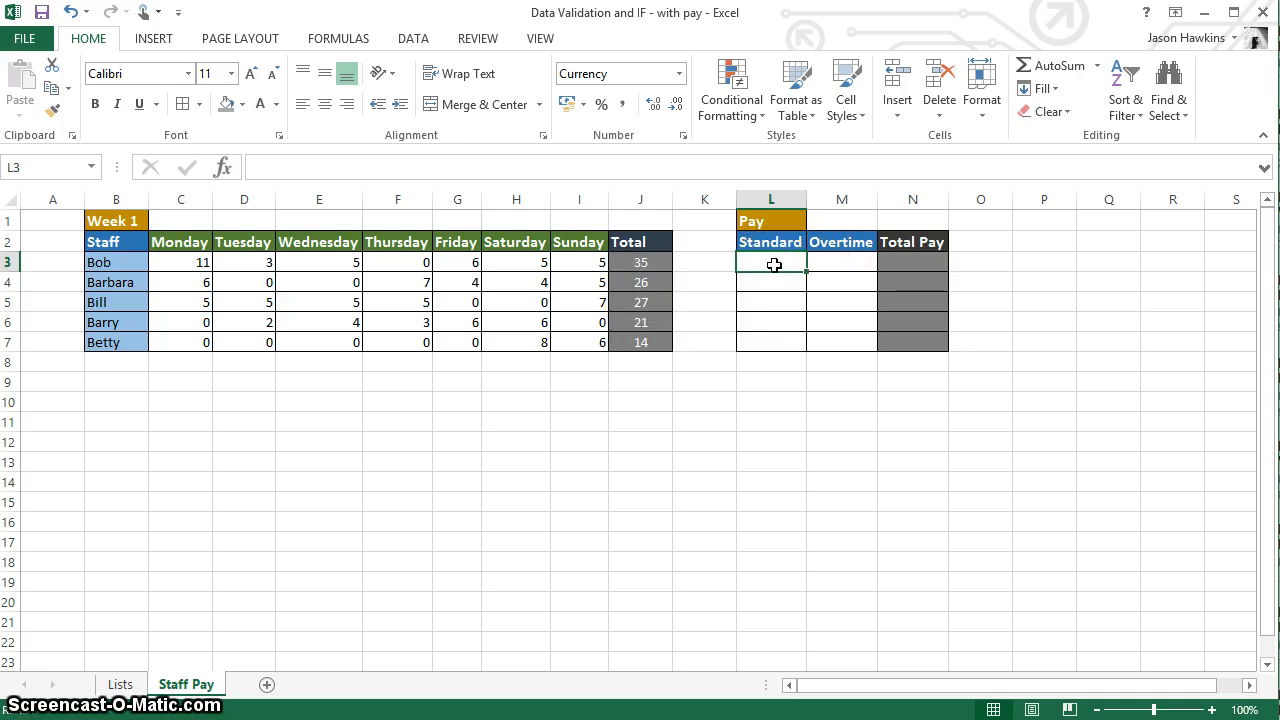
pyautogui.write('=')
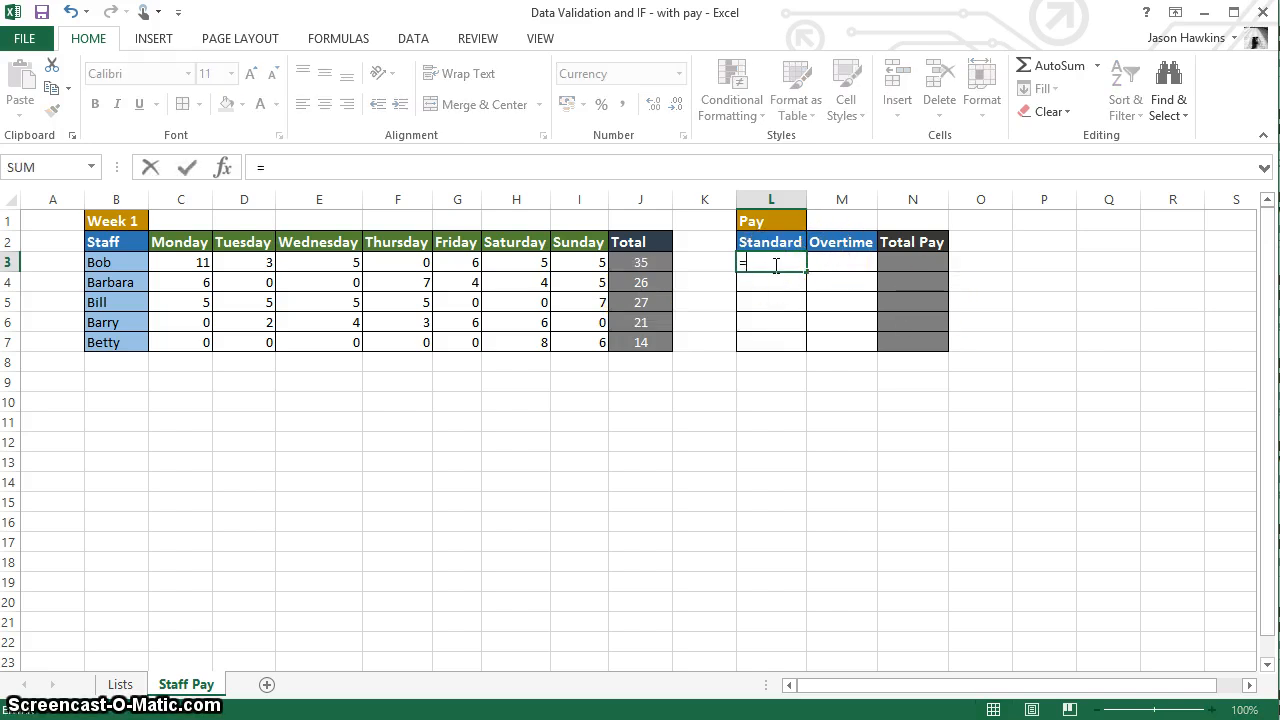
pyautogui.click(641, 261)
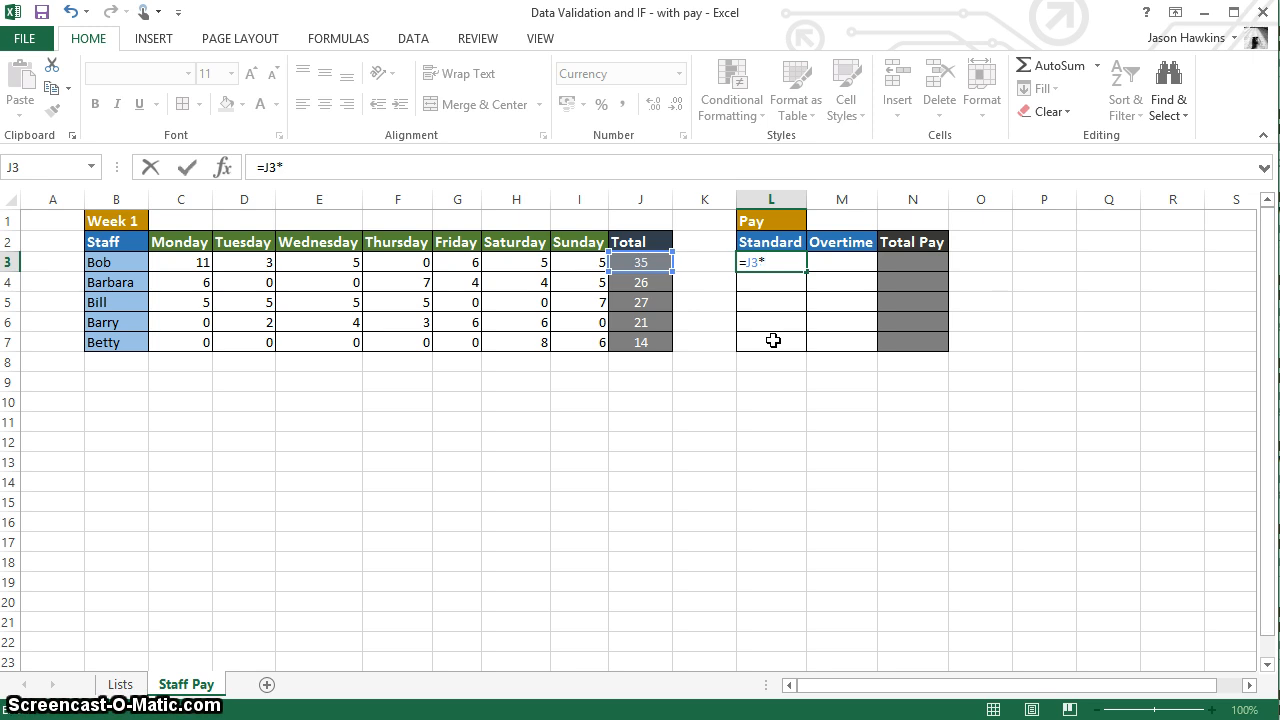
pyautogui.write('5')
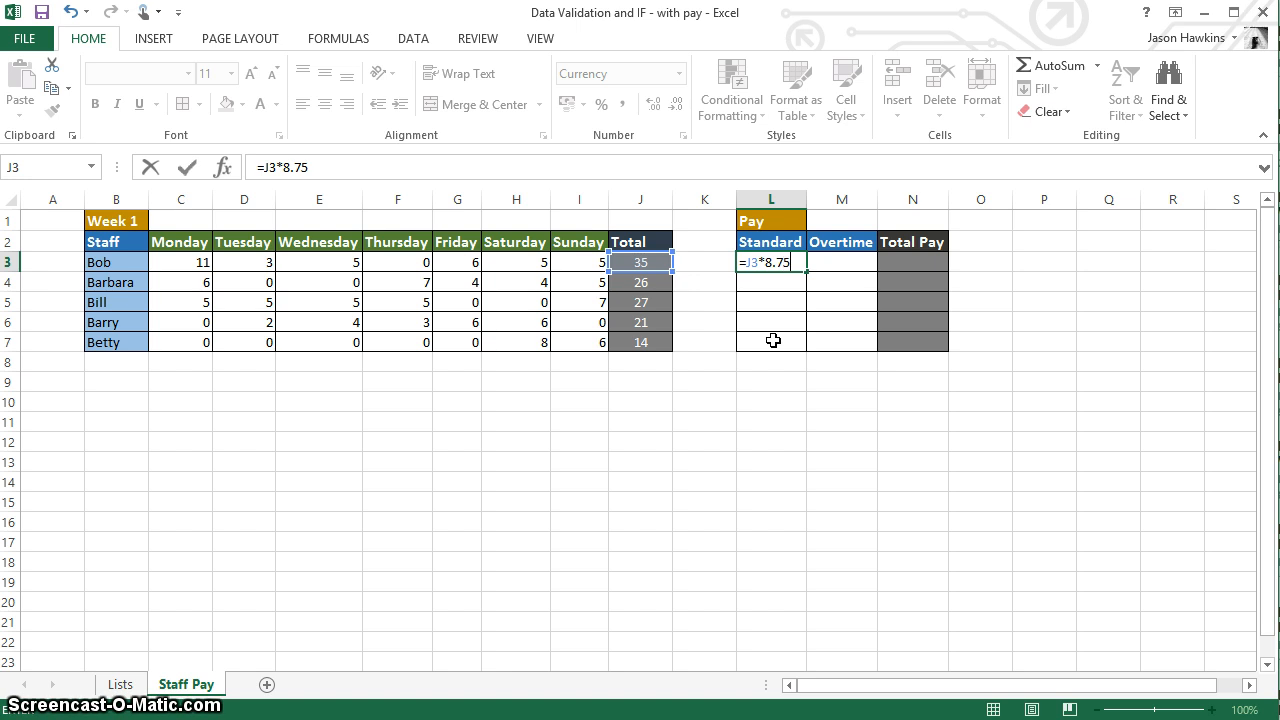
pyautogui.press('Return')
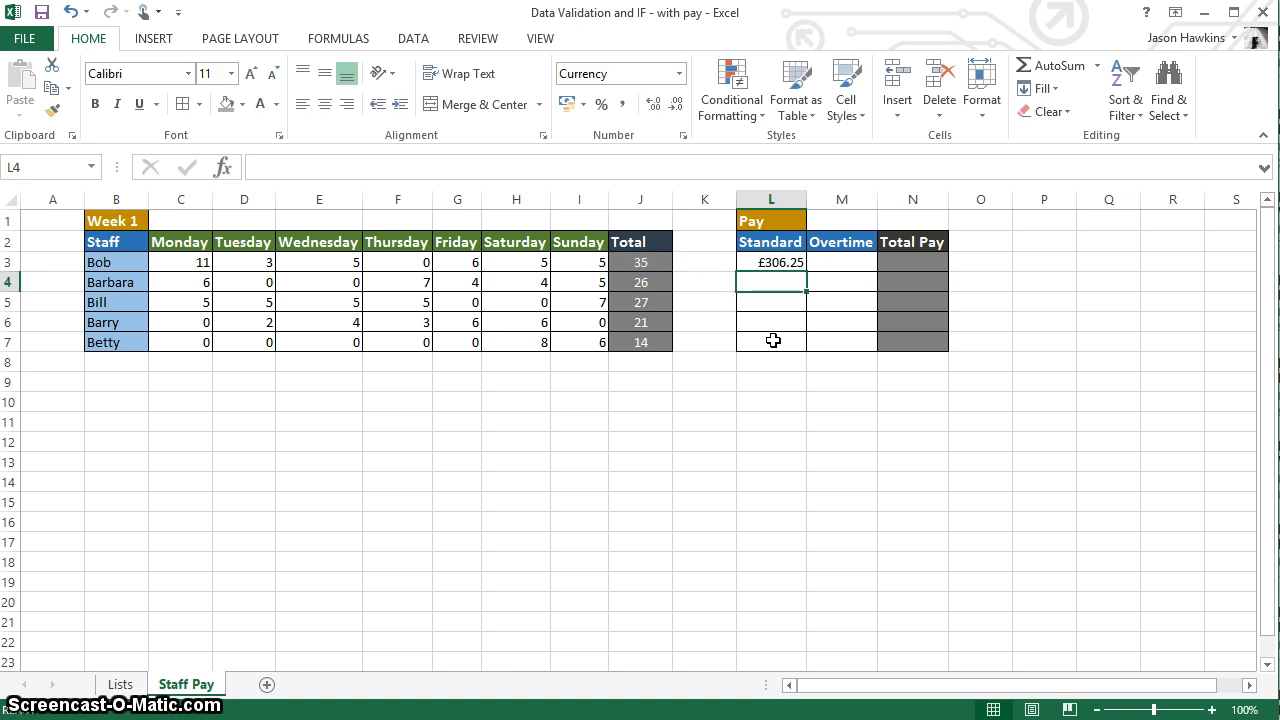
# Step: Copy the standard pay formula from L3 down through L7
pyautogui.click(775, 262)
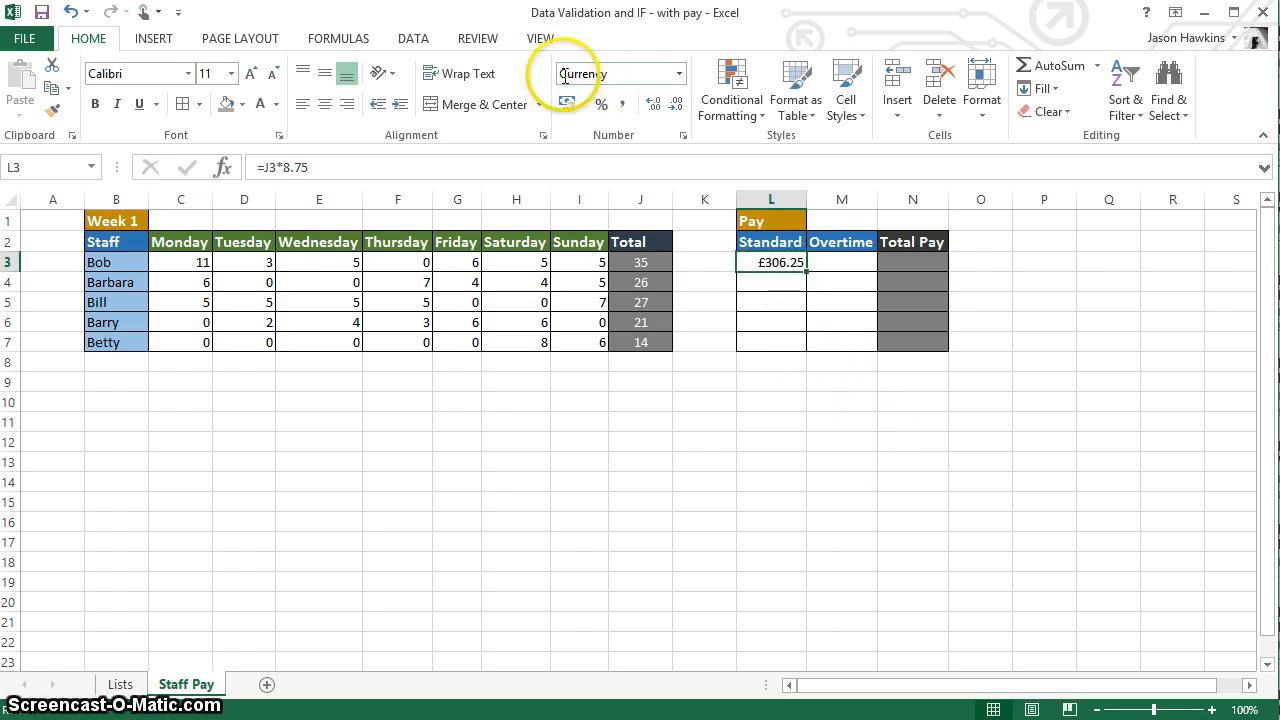
pyautogui.moveTo(775, 258); pyautogui.dragTo(751, 345)
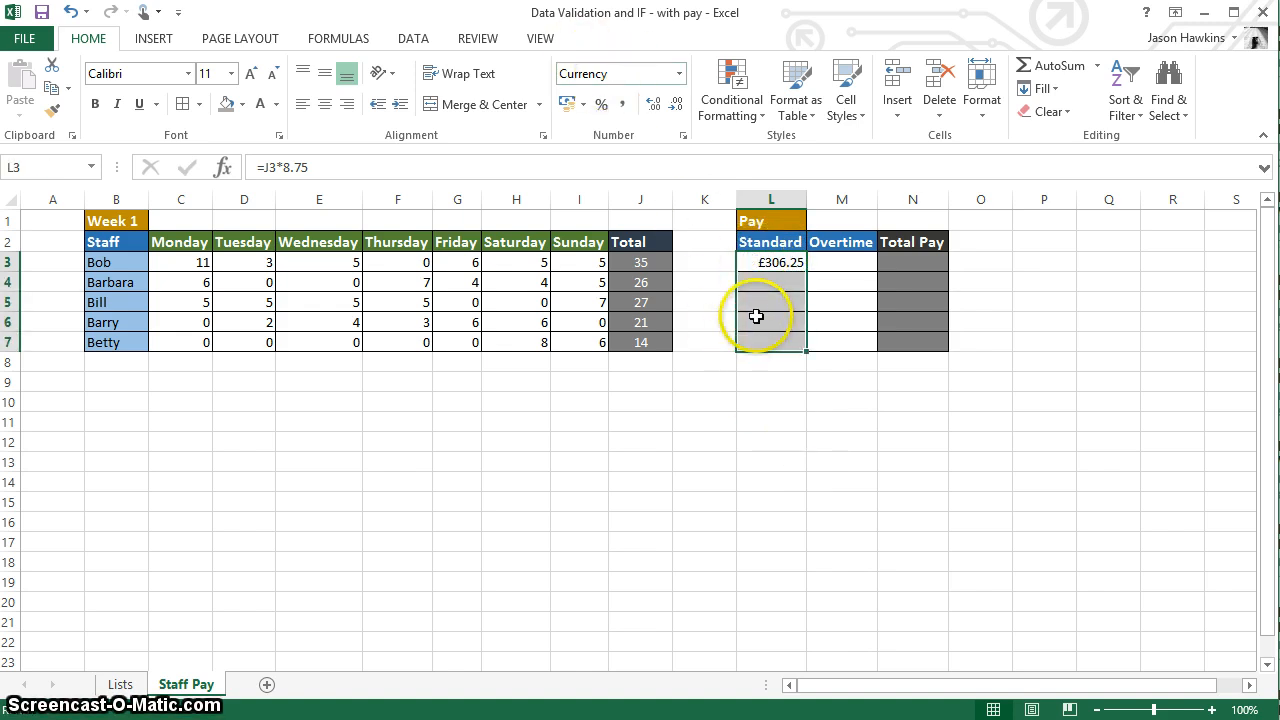
pyautogui.click(762, 262)
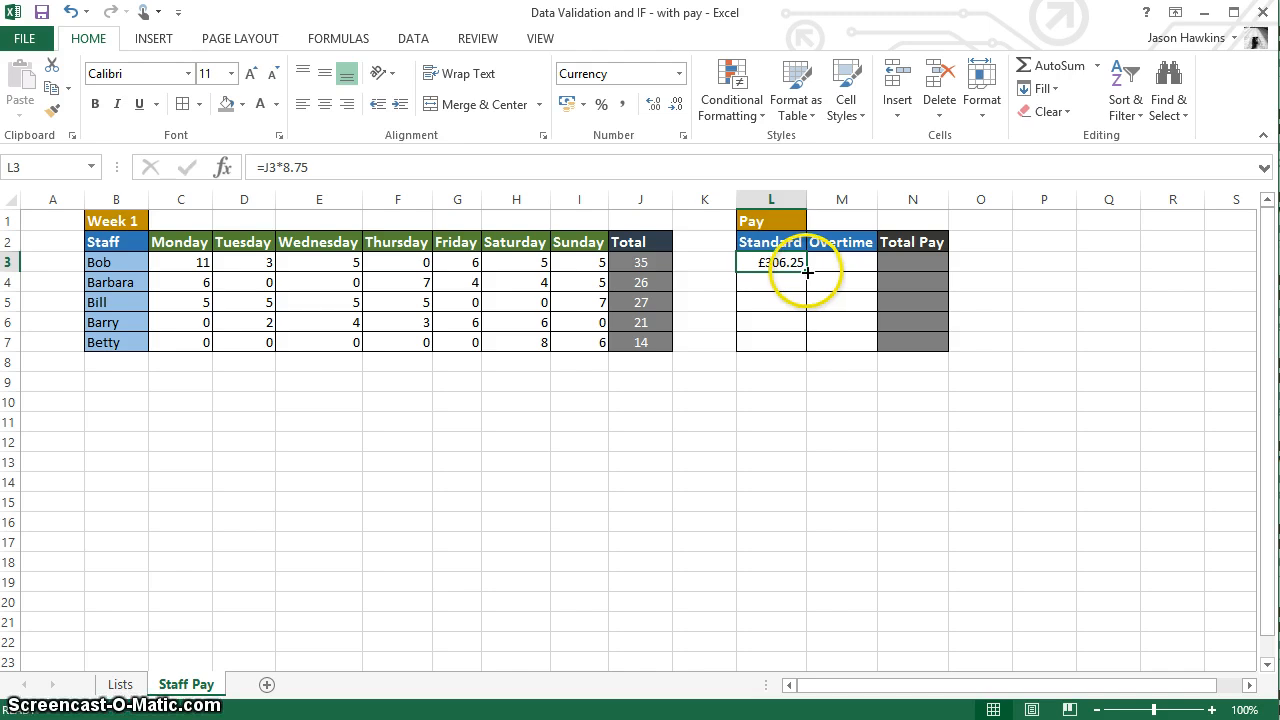
pyautogui.moveTo(806, 271); pyautogui.dragTo(805, 346)
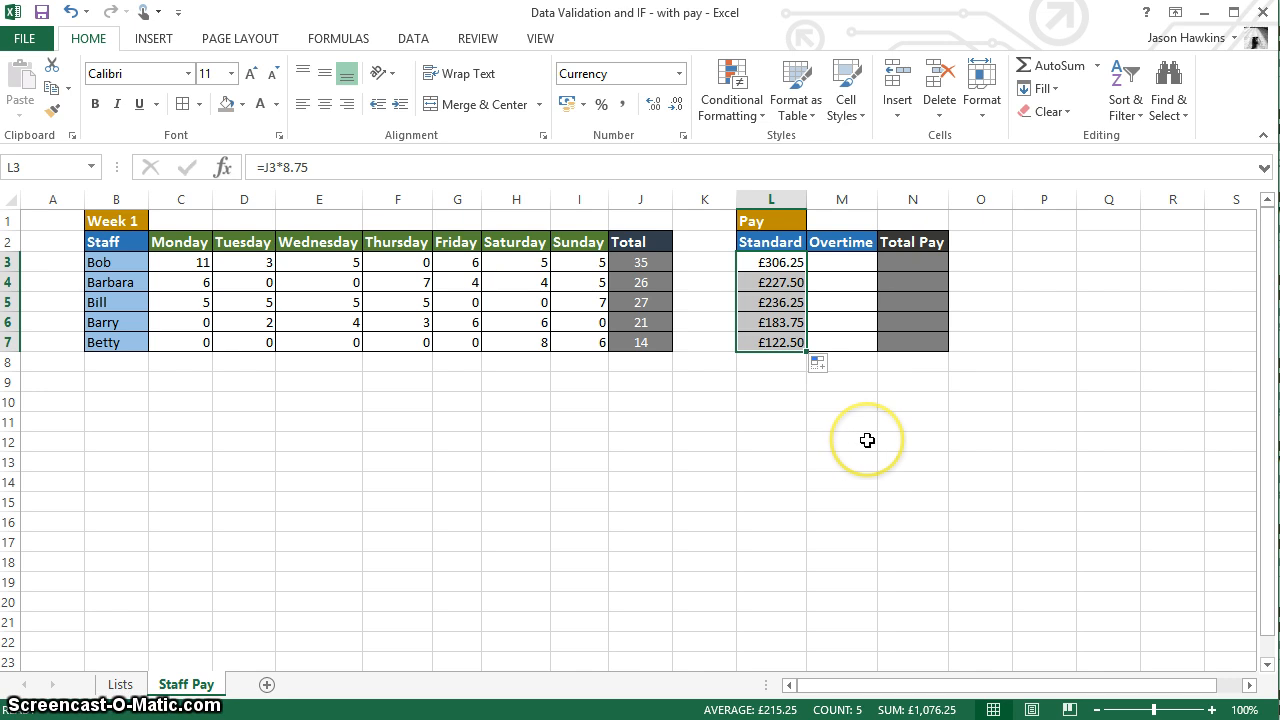
# Step: Start an IF formula in the first Overtime cell, M3, with the logical test J3>30
pyautogui.click(852, 263)
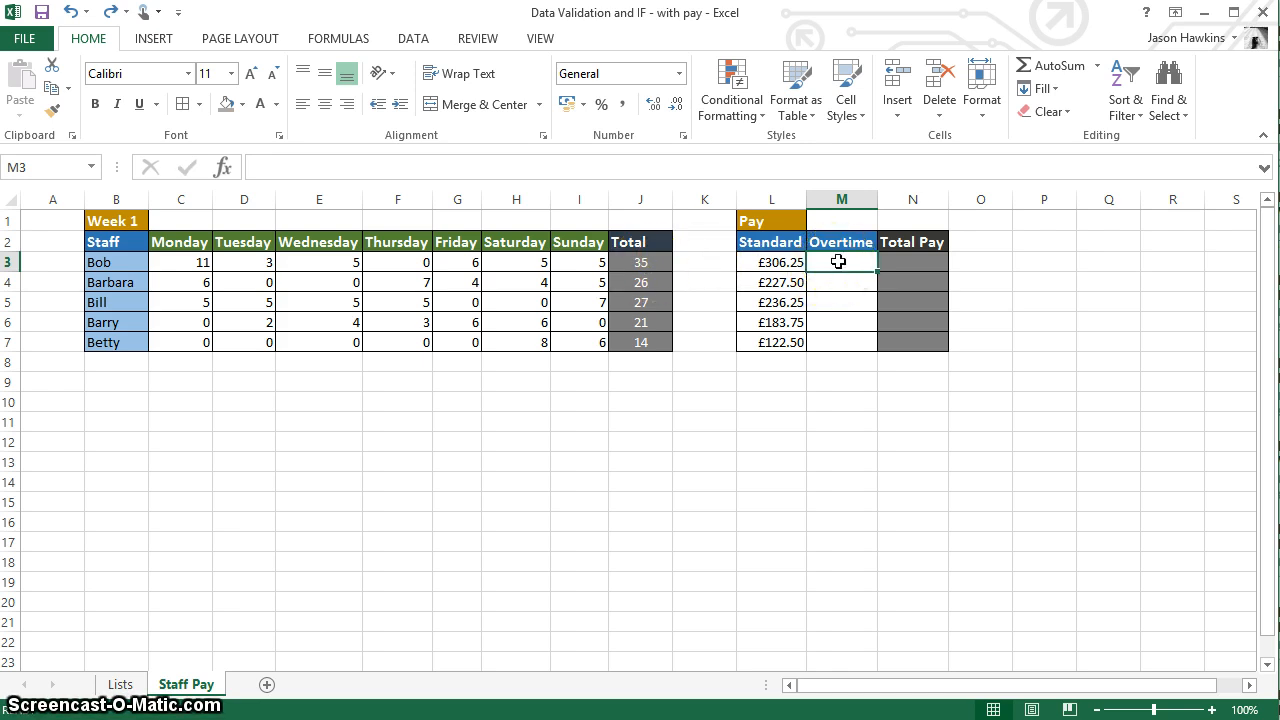
pyautogui.write('=IF')
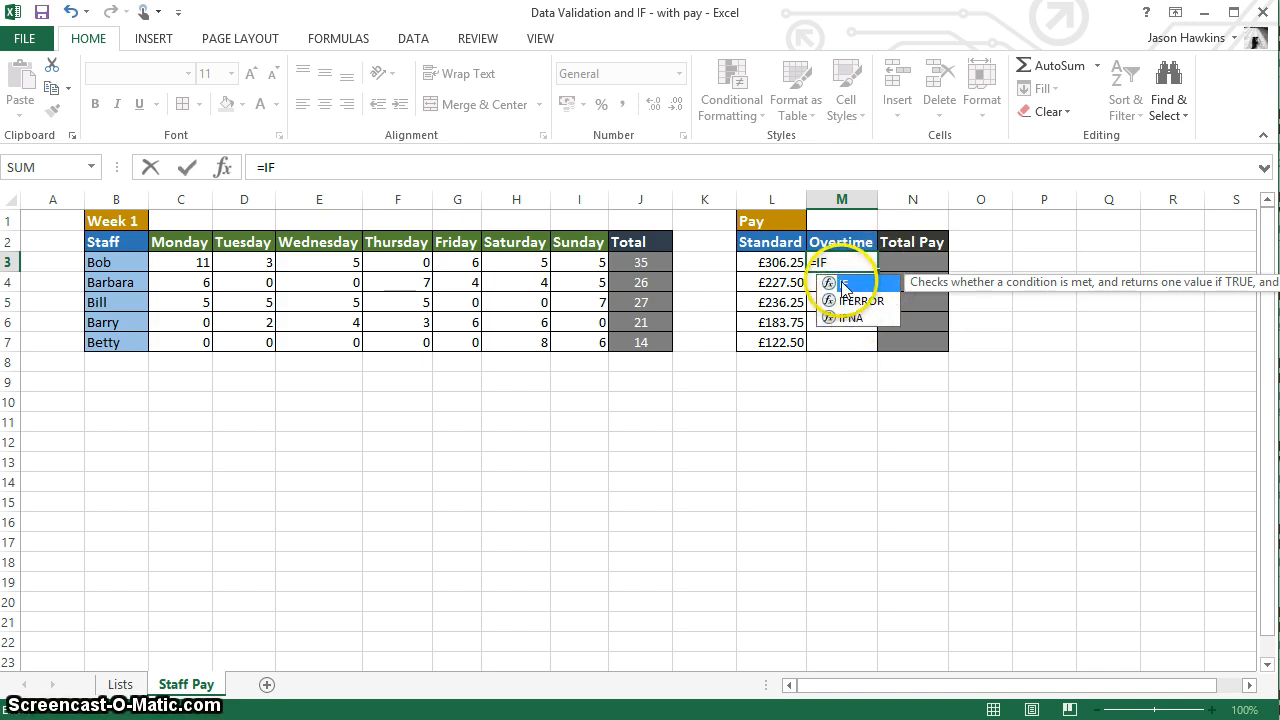
pyautogui.doubleClick(840, 285)
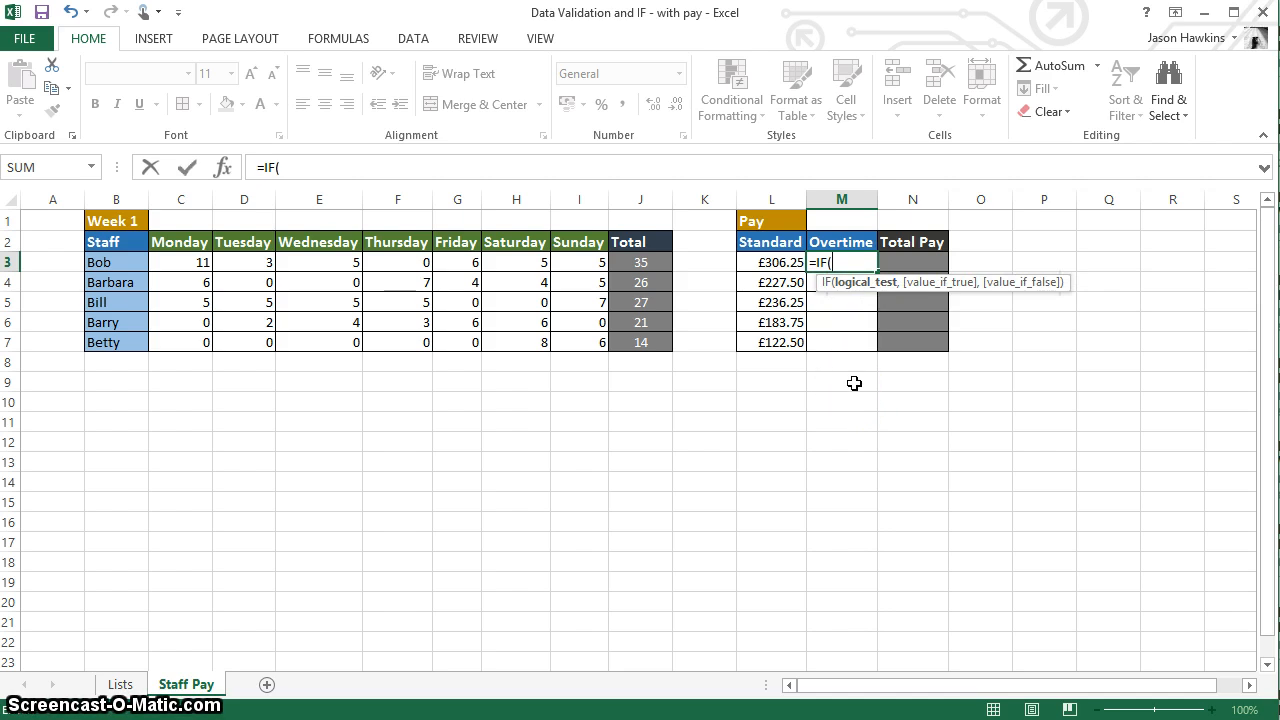
pyautogui.click(838, 288)
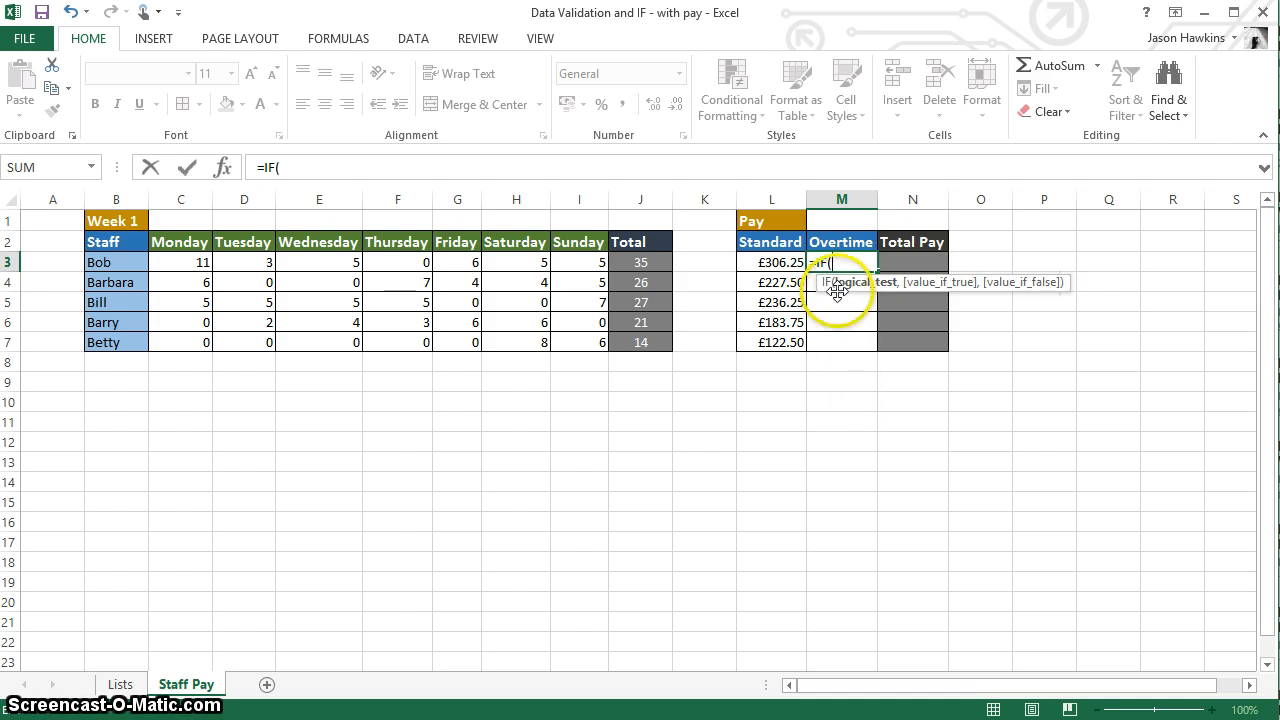
pyautogui.click(651, 261)
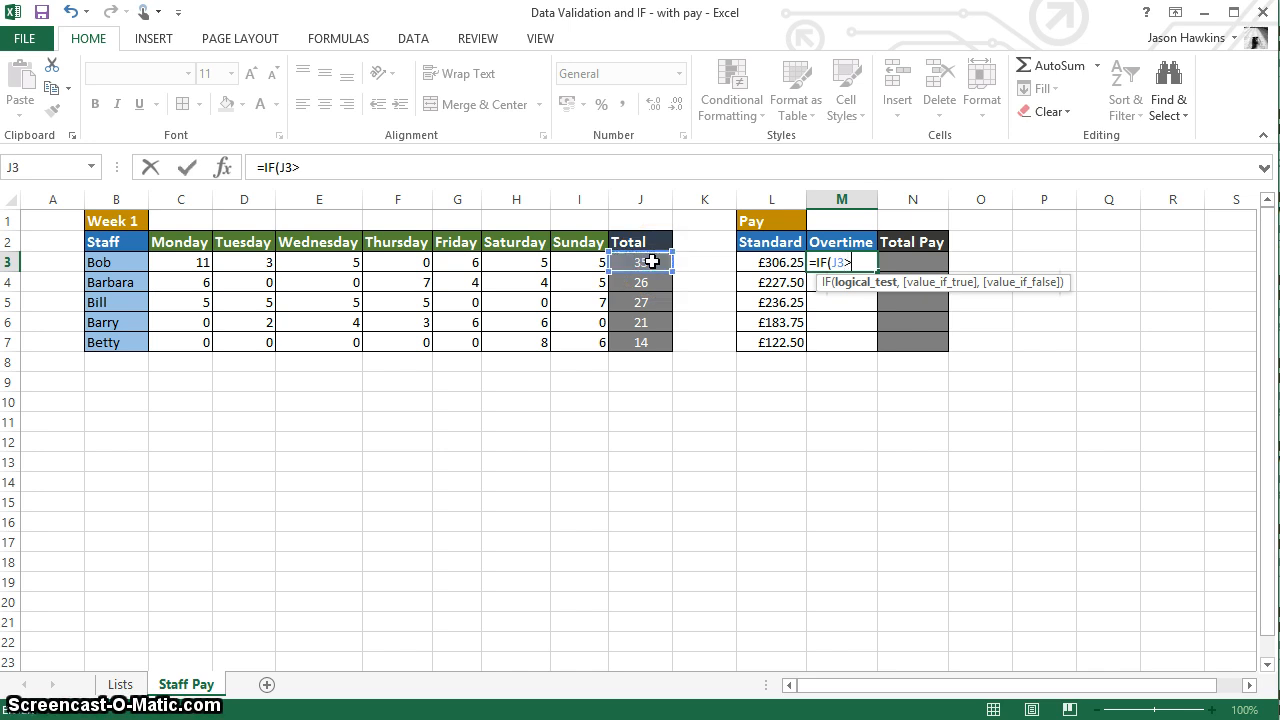
pyautogui.write('>30')
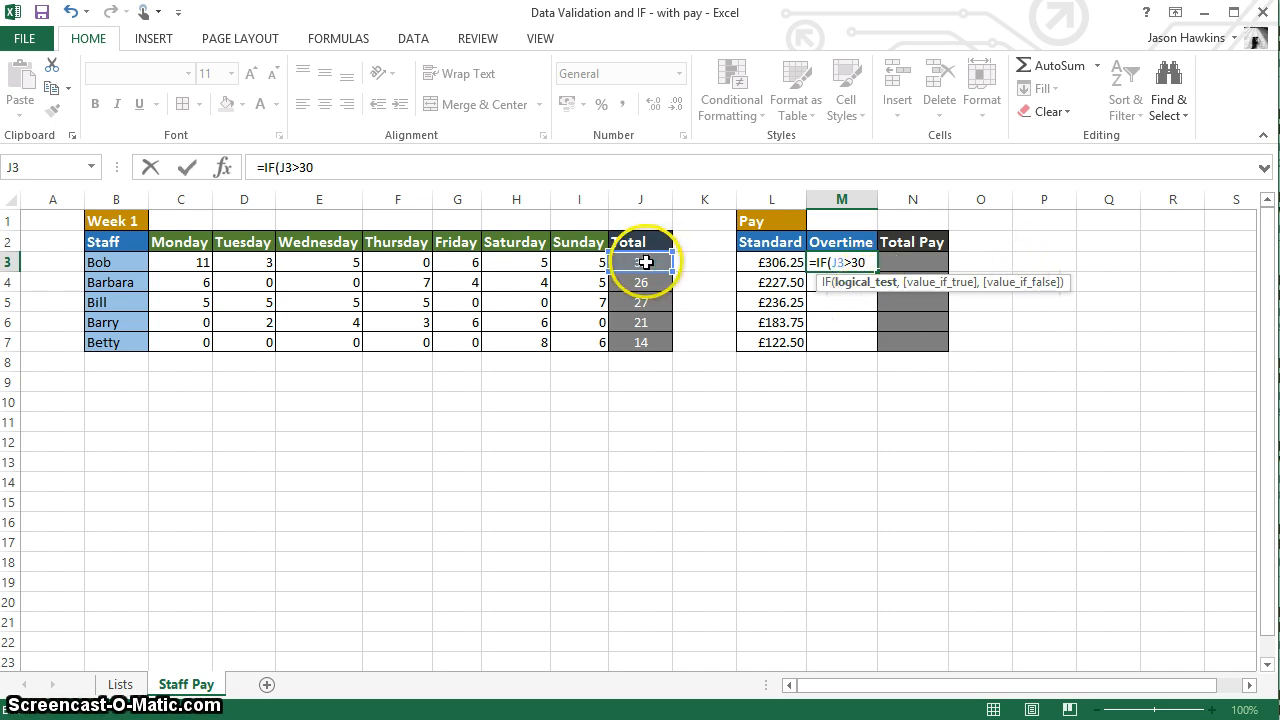
# Step: Complete M3's IF formula with J3-30 when true and 0 when false, and copy it down through M7
pyautogui.write(',')
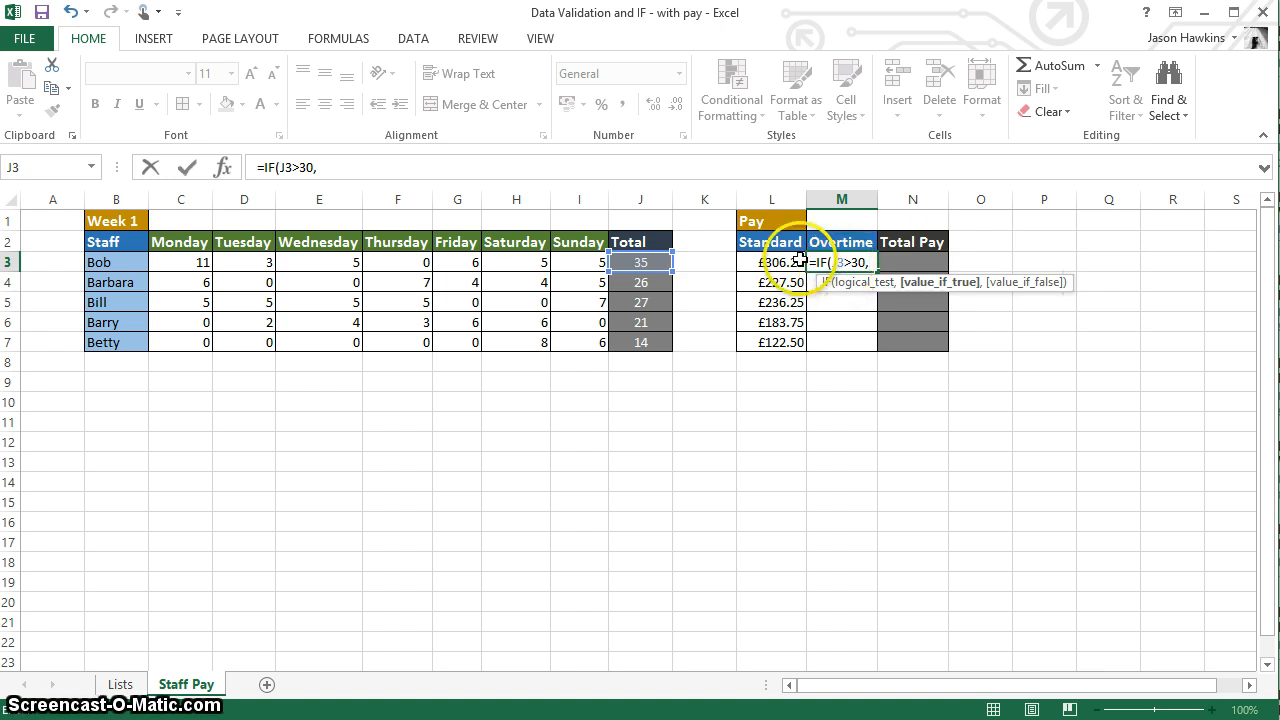
pyautogui.click(639, 265)
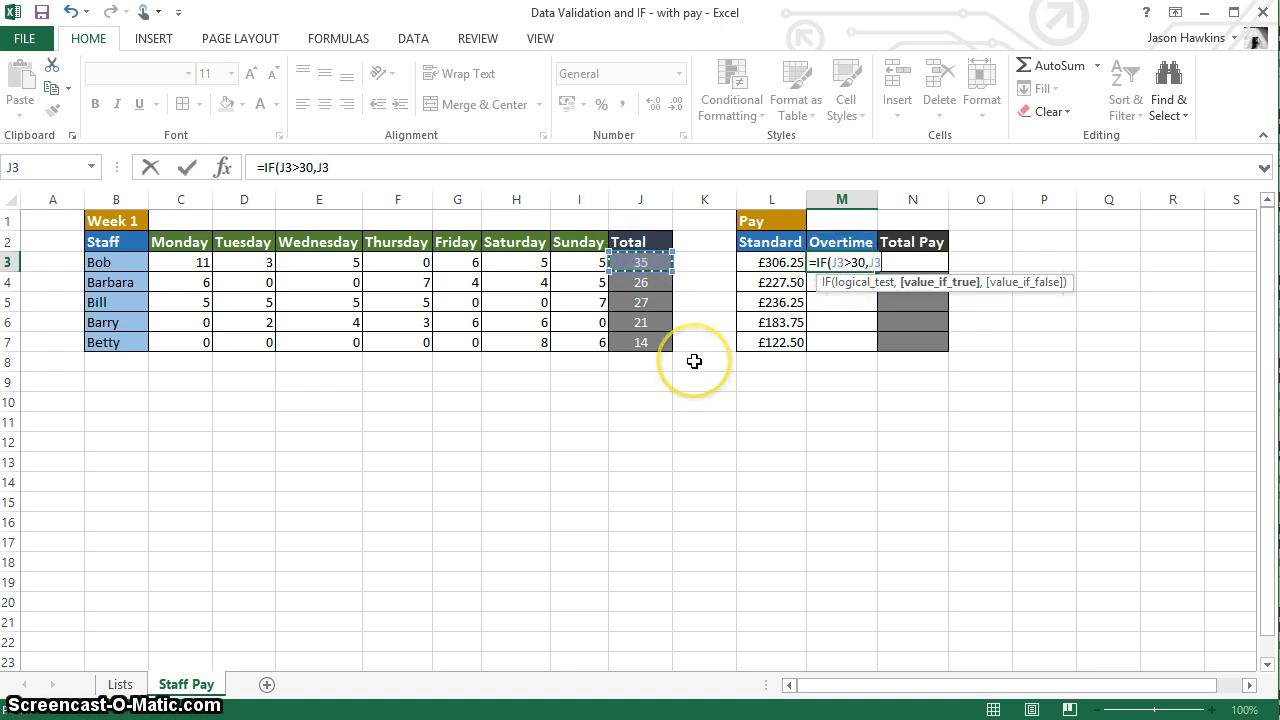
pyautogui.write('-')
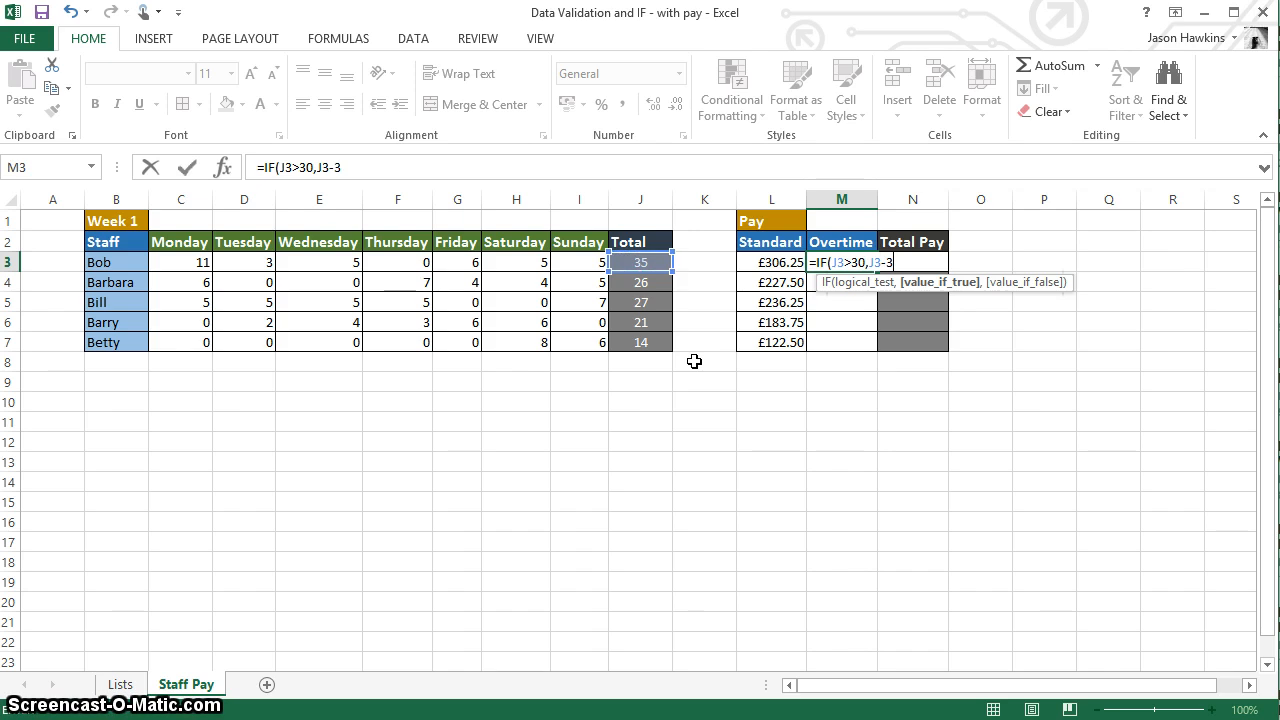
pyautogui.write('30,0')
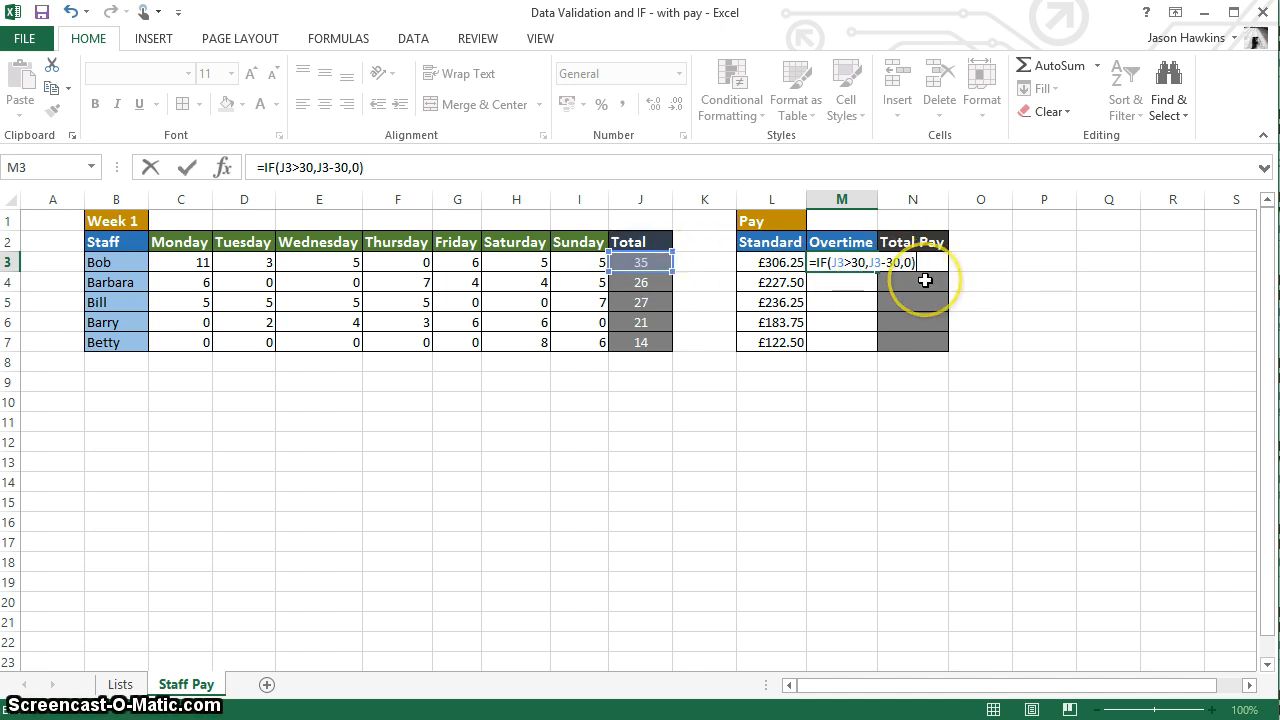
pyautogui.press('Return')
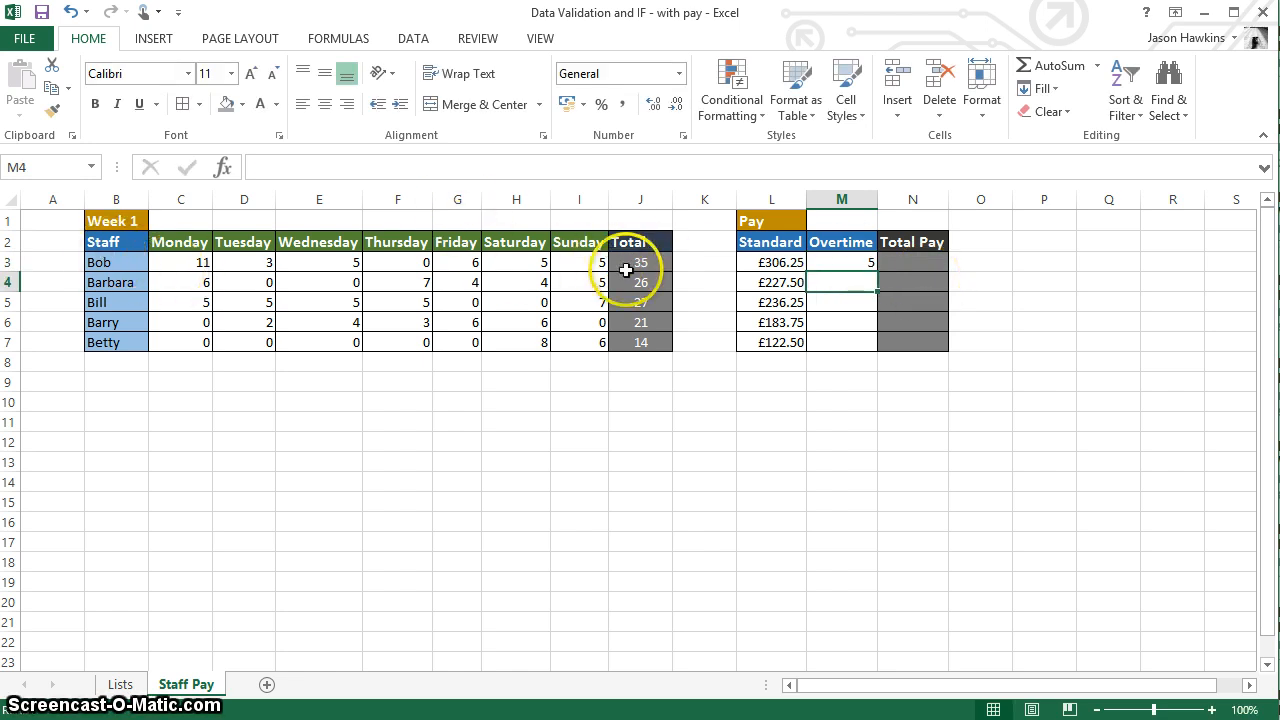
pyautogui.click(843, 260)
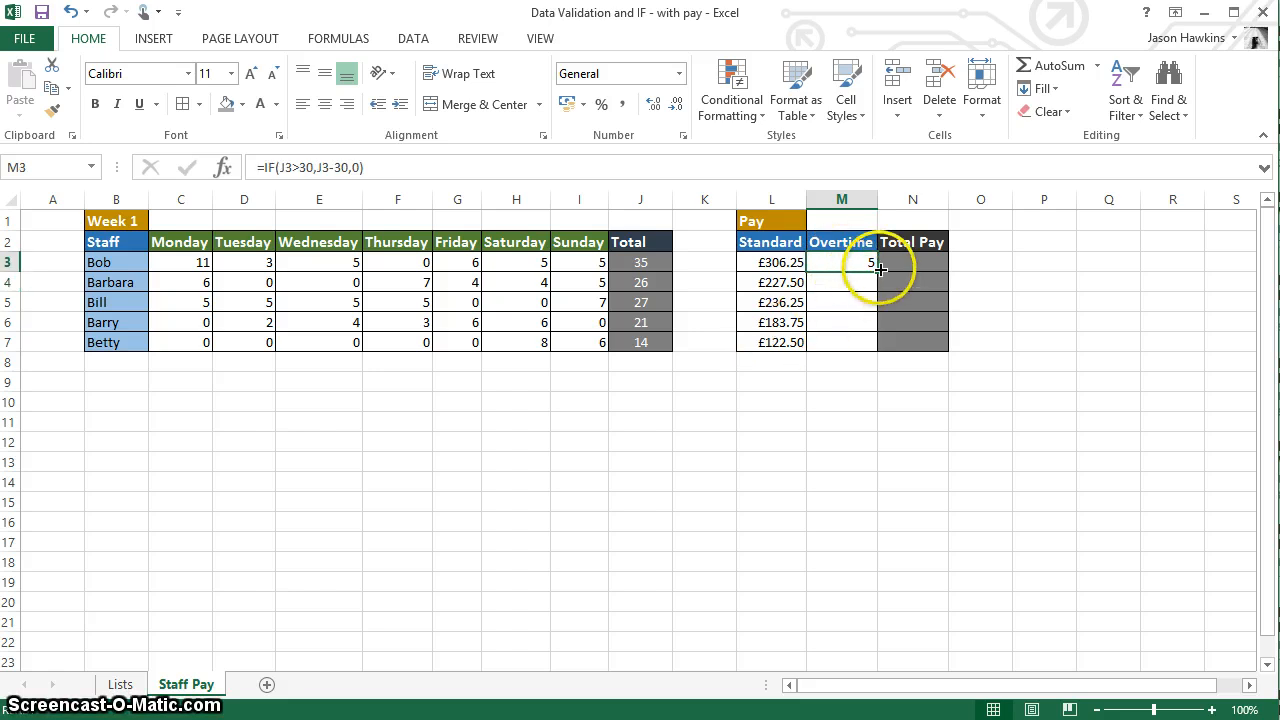
pyautogui.moveTo(877, 271); pyautogui.dragTo(867, 354)
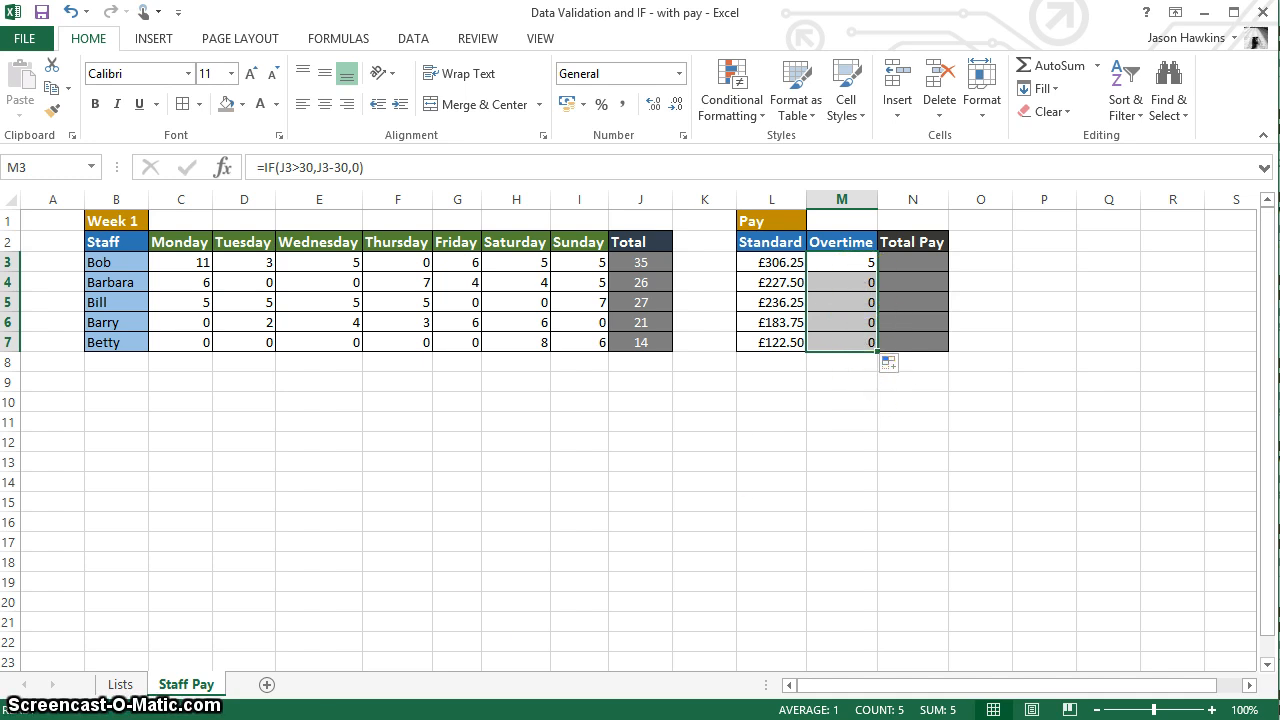
# Step: Enter the total pay formula =L3+(M3*1.25) in N3 and copy it down through N7
pyautogui.press('Right')
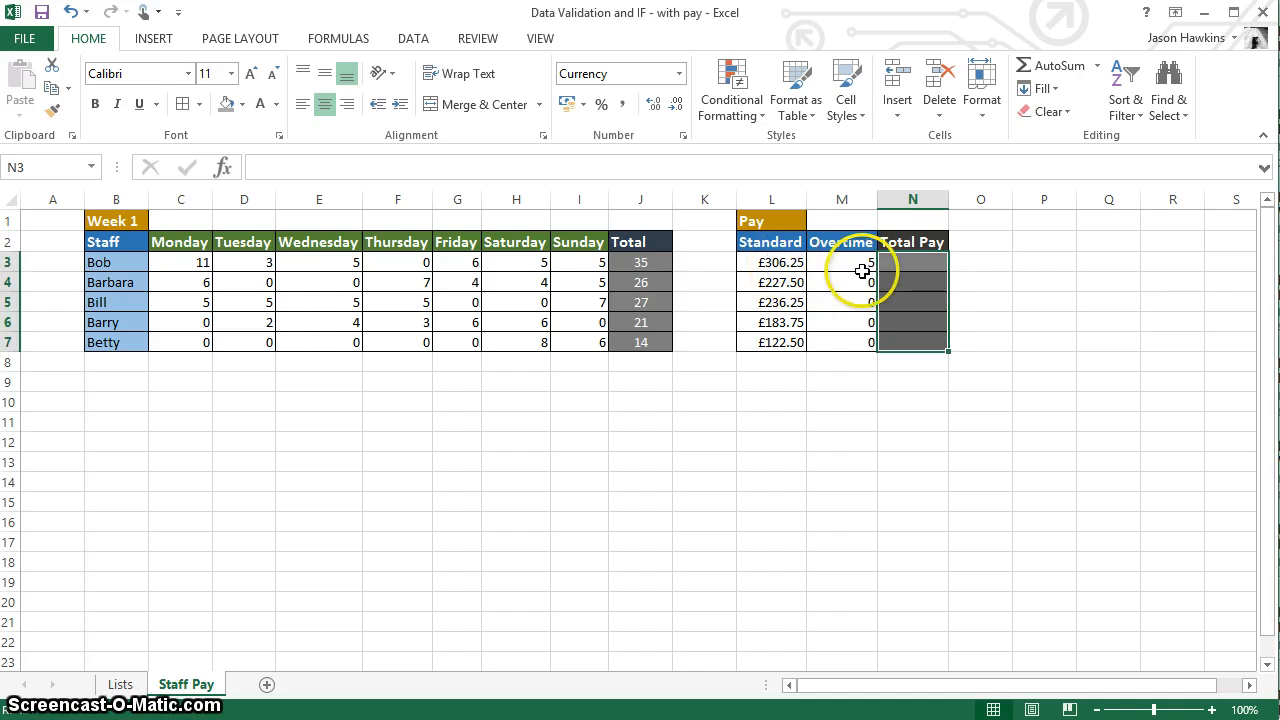
pyautogui.click(830, 264)
pyautogui.click(781, 262)
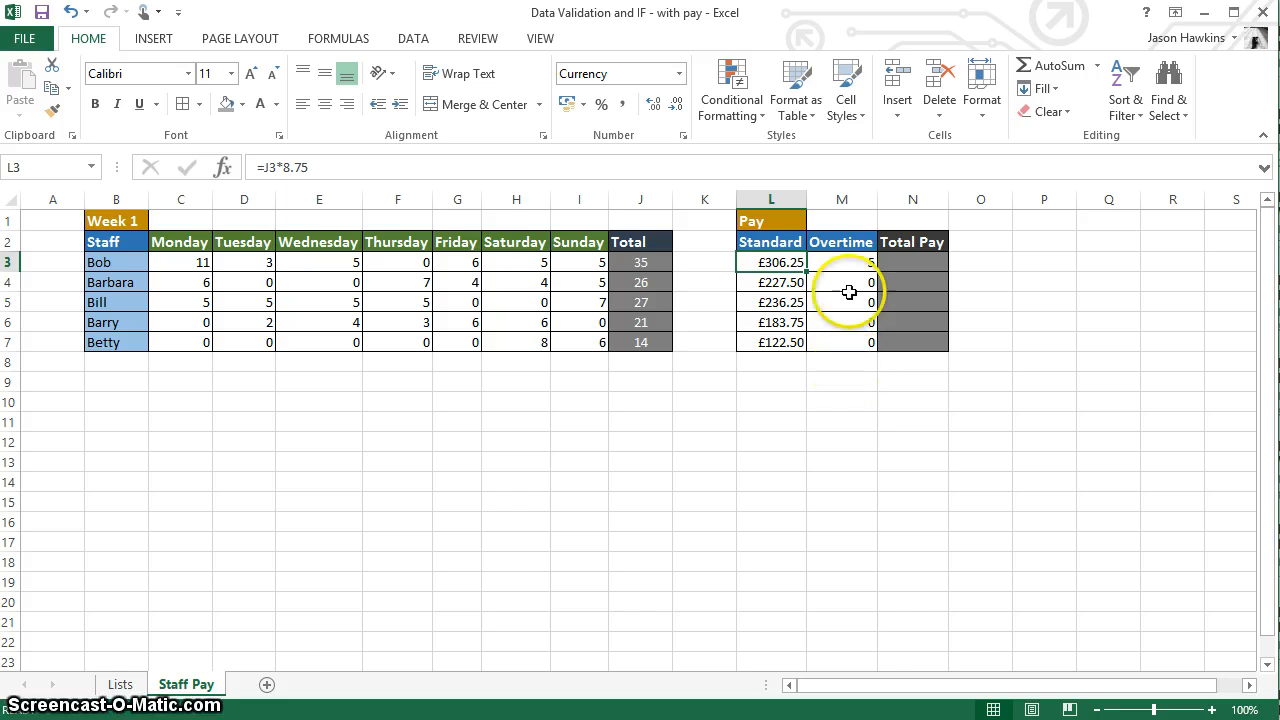
pyautogui.click(910, 262)
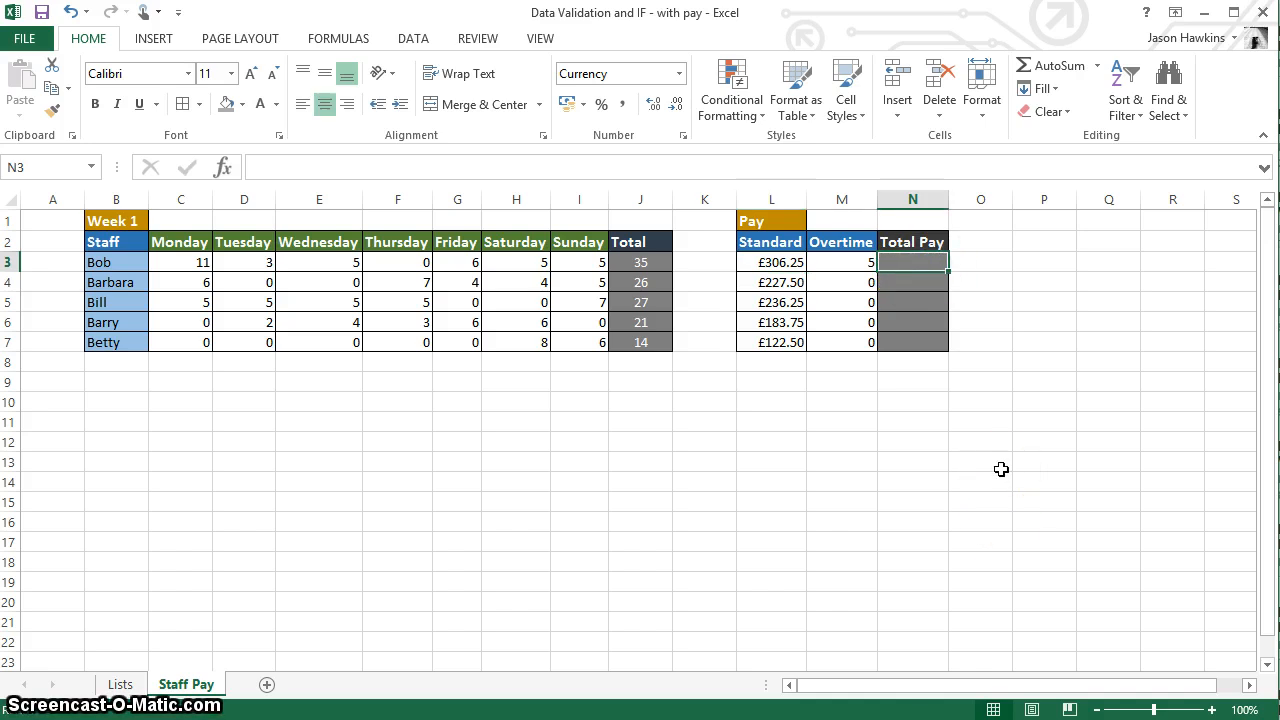
pyautogui.write('=')
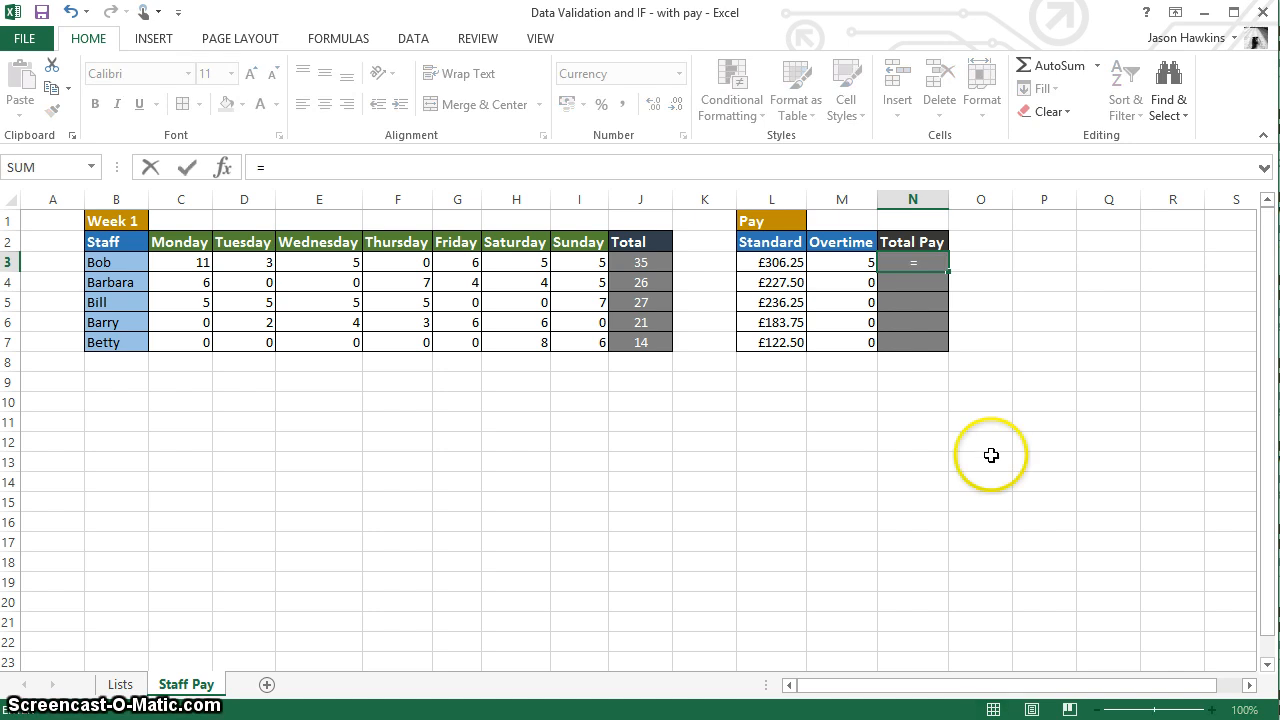
pyautogui.click(776, 262)
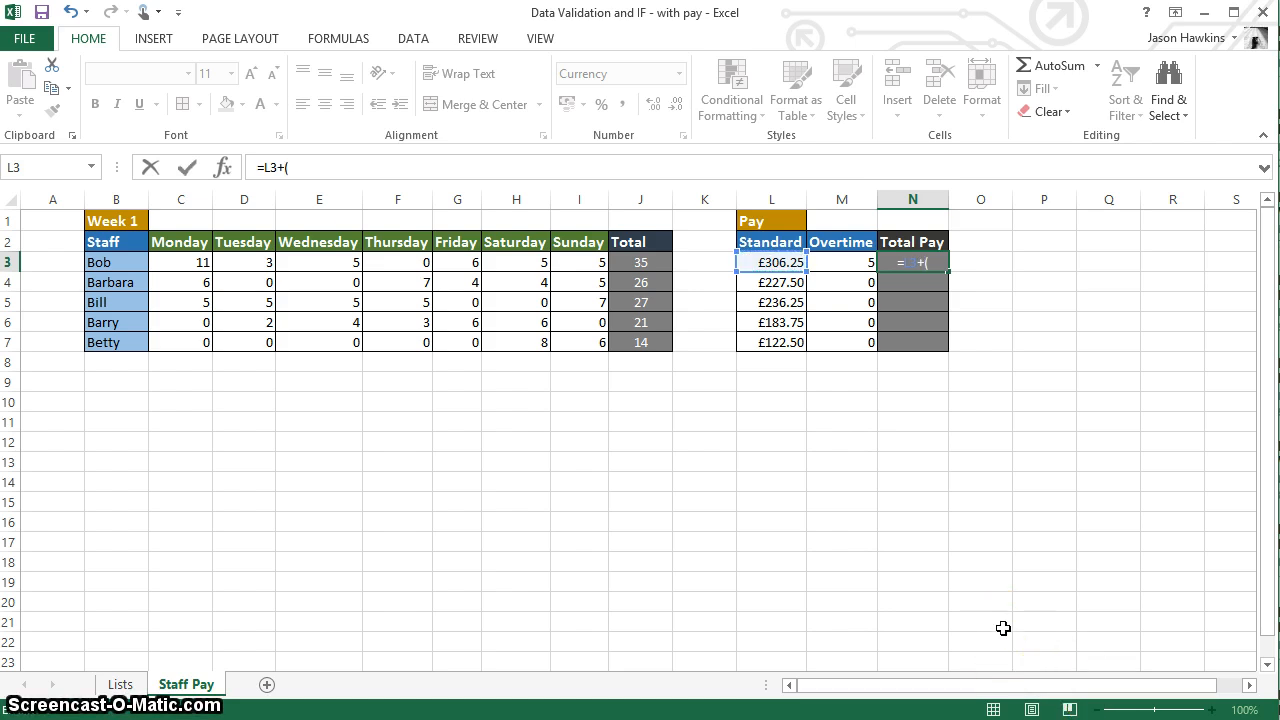
pyautogui.click(848, 262)
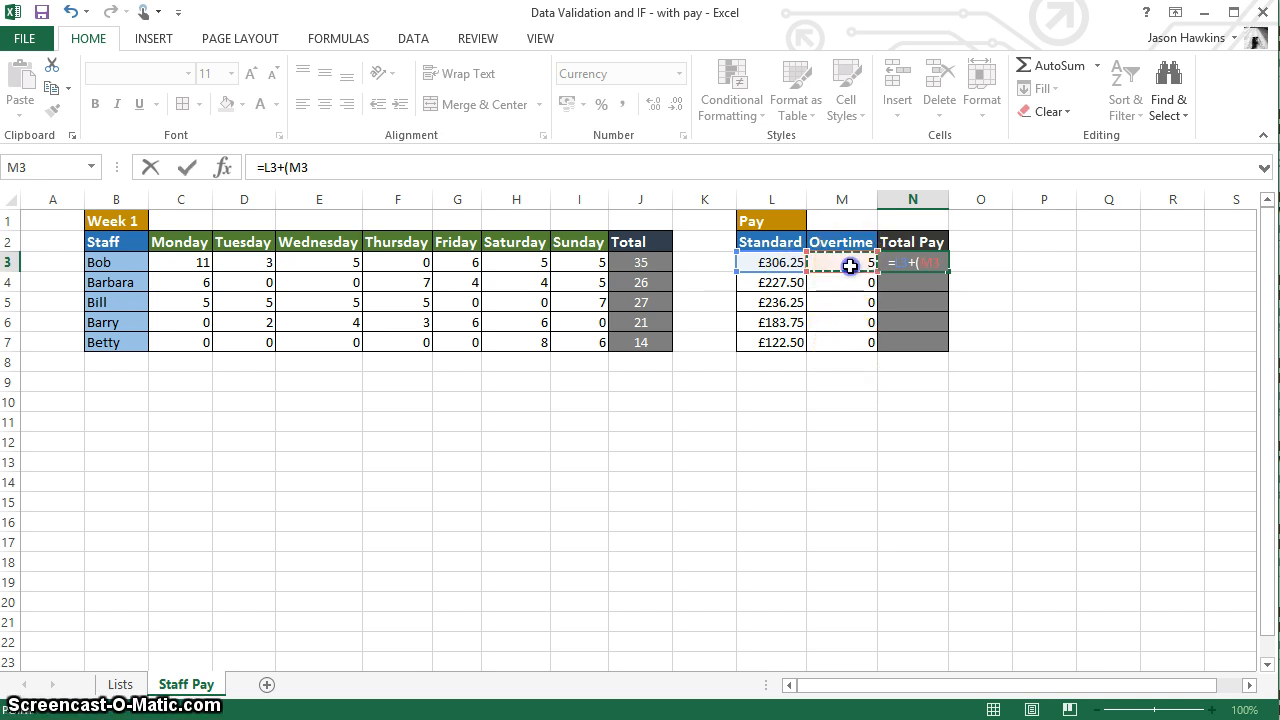
pyautogui.click(970, 500)
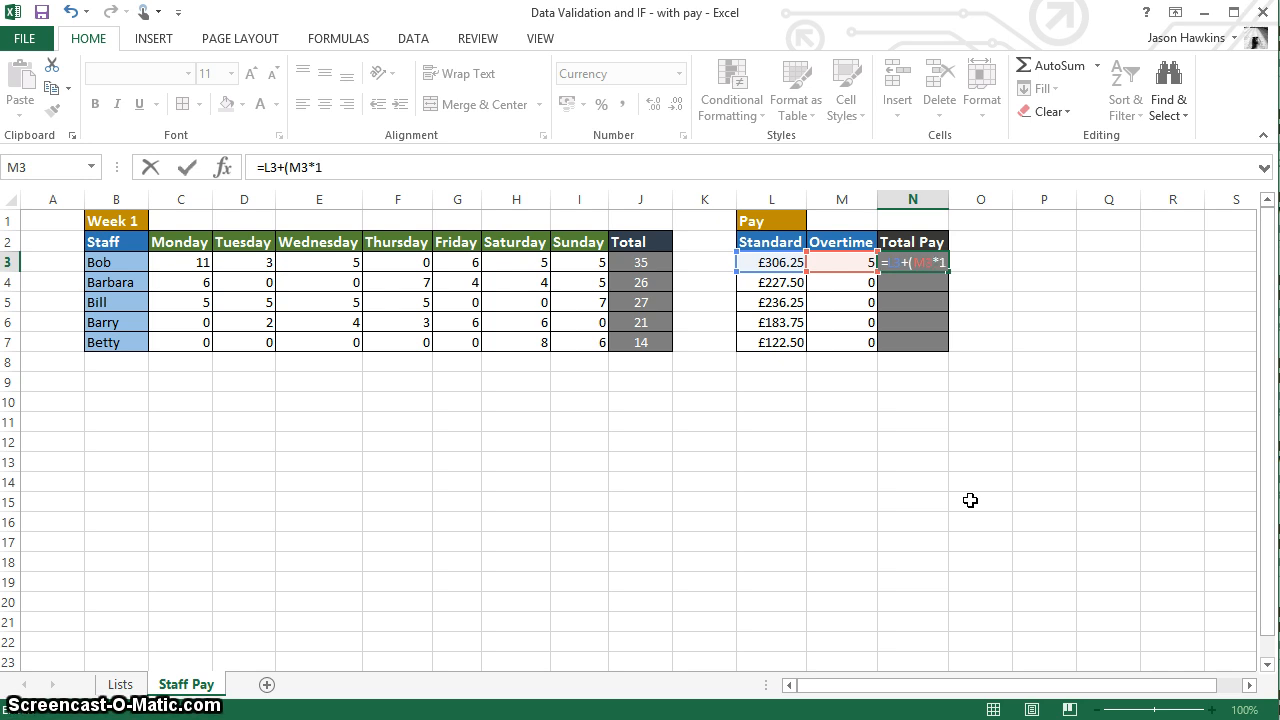
pyautogui.write('25')
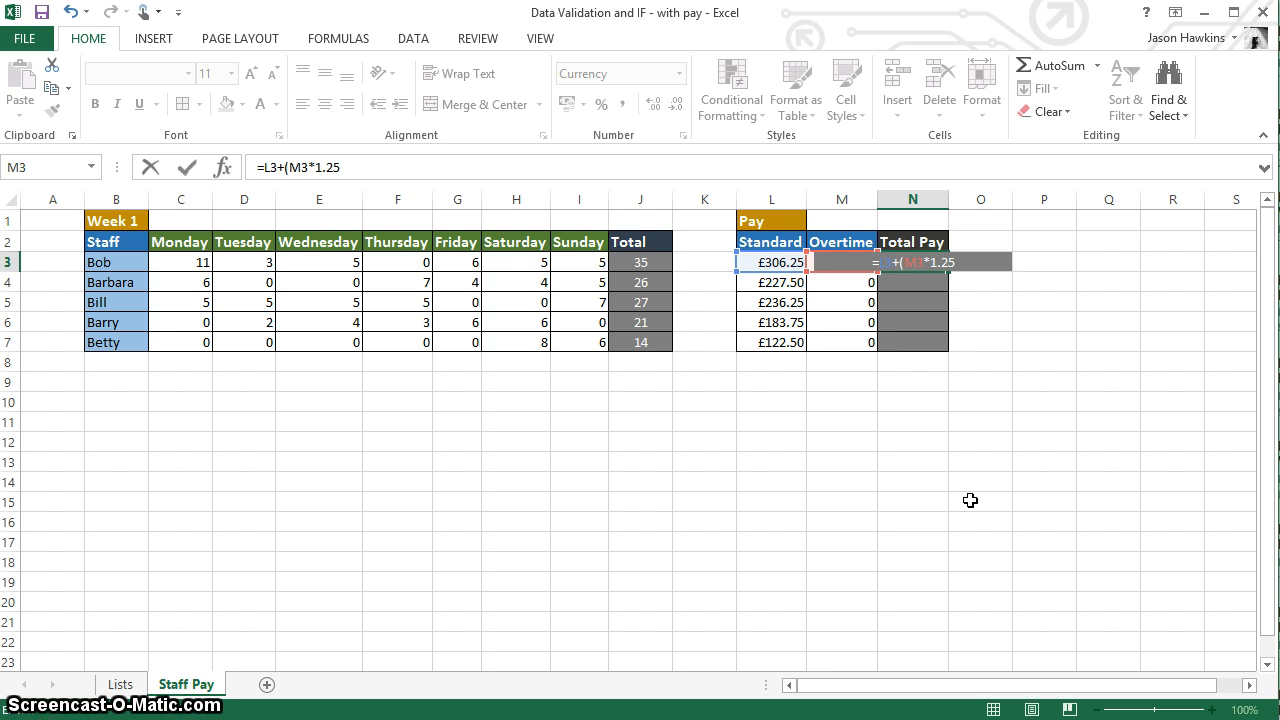
pyautogui.write(')')
pyautogui.press('Return')
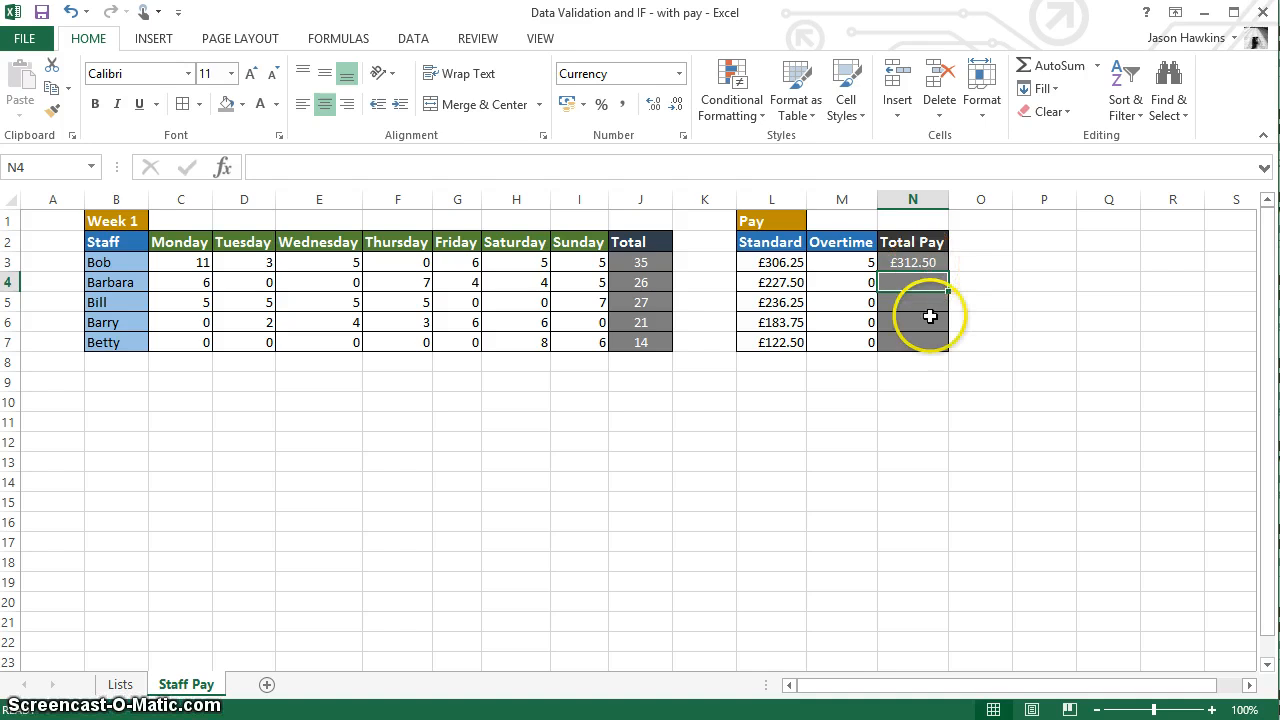
pyautogui.click(916, 263)
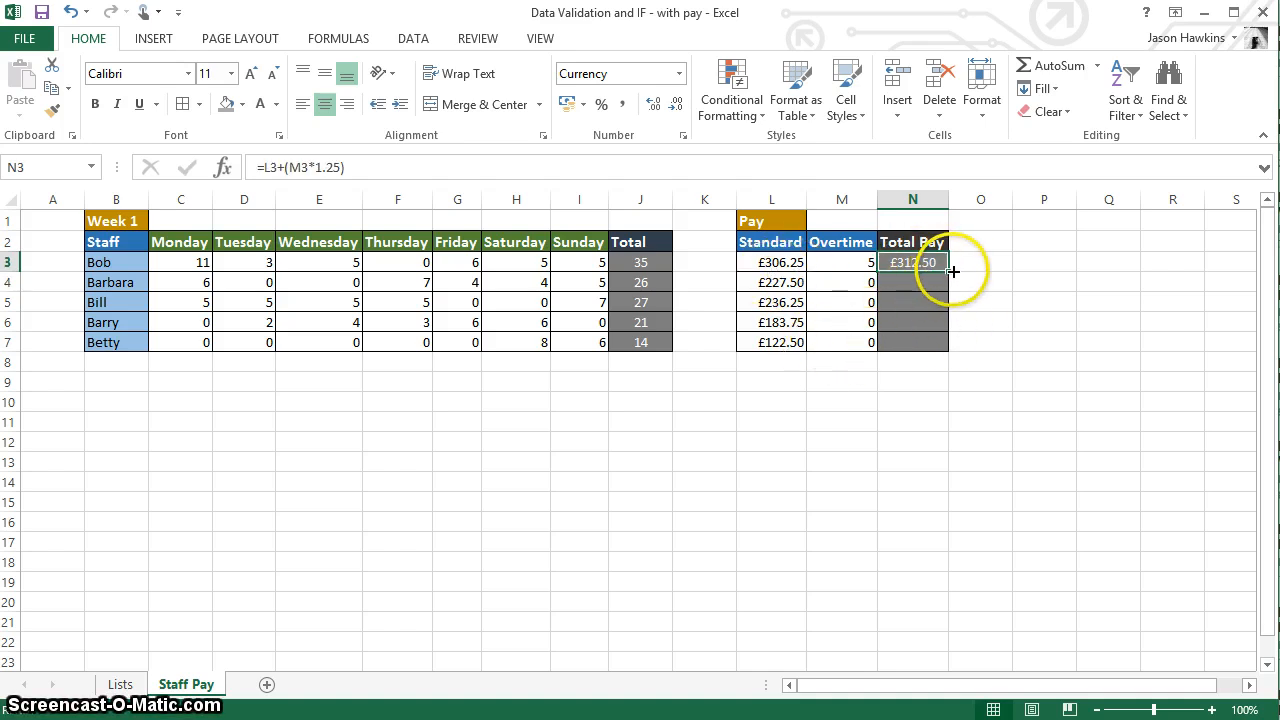
pyautogui.moveTo(948, 270); pyautogui.dragTo(944, 352)
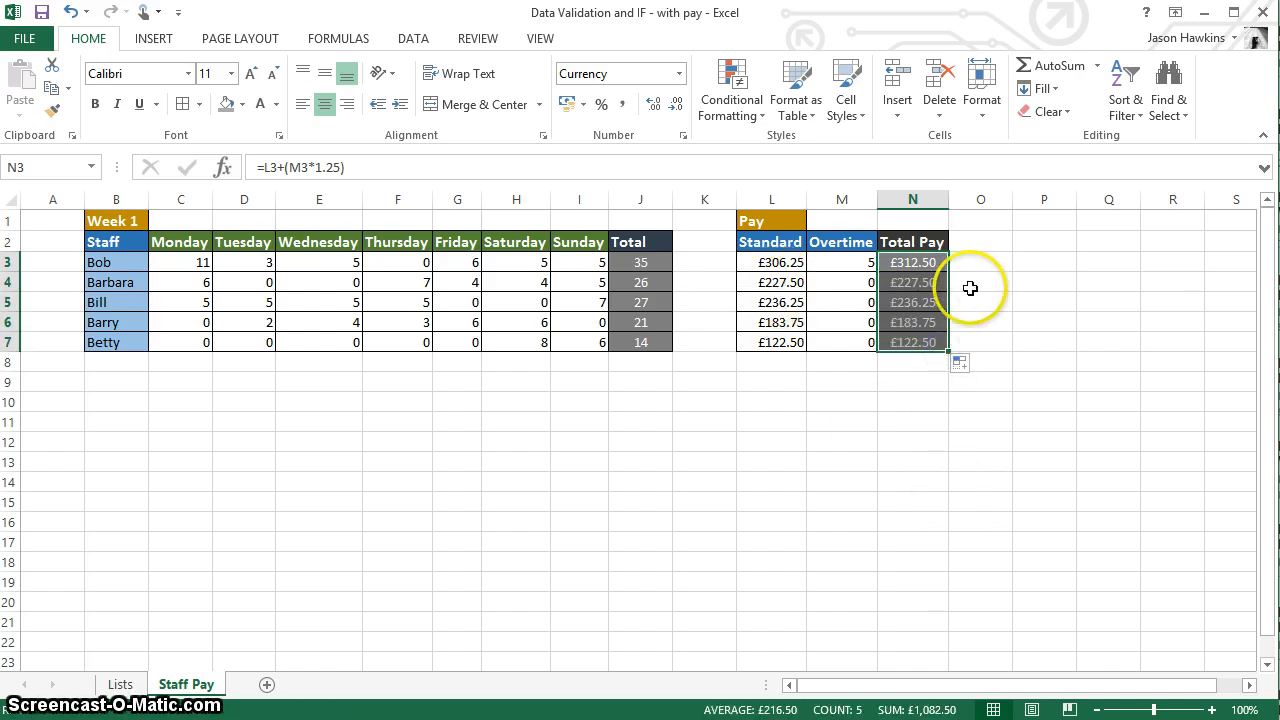